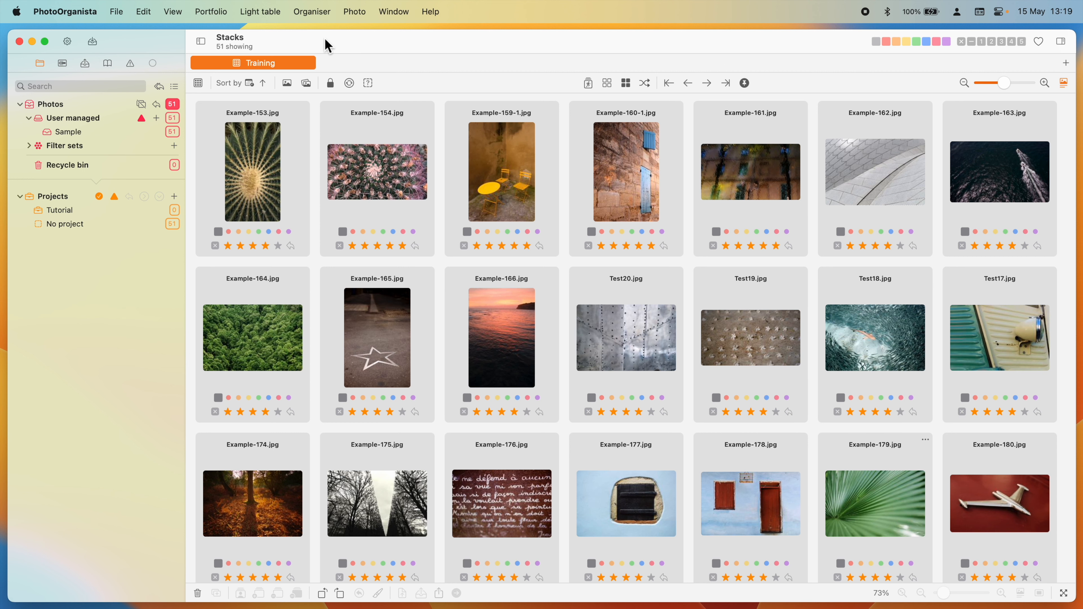
Stack Test18.jpg under Test19.jpg, opening and closing that stack, and stack Test20.jpg under Example-166.jpg.
drag(721, 337, 847, 317)
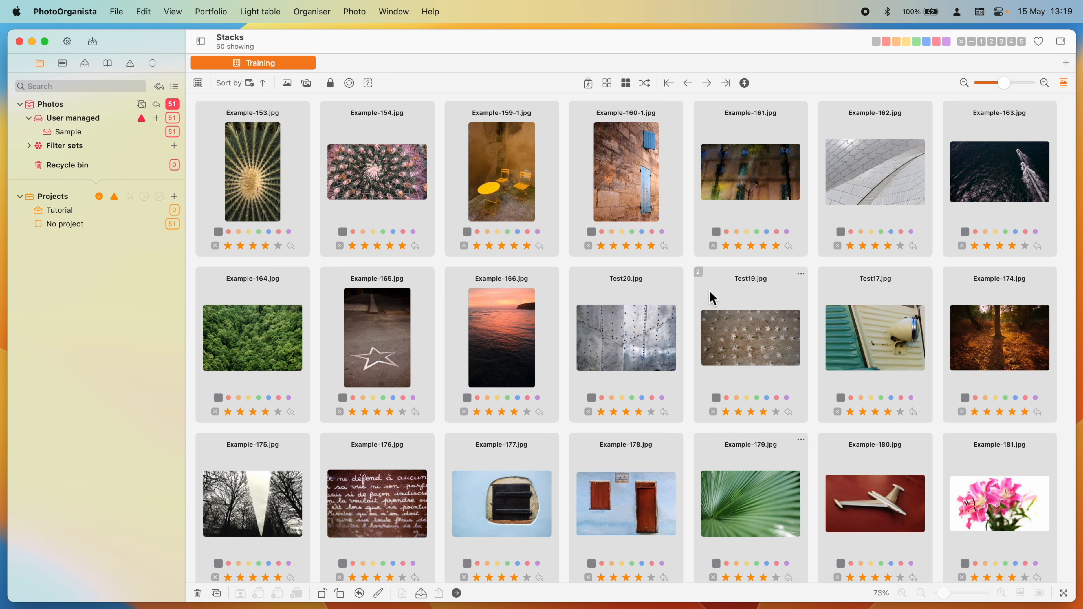
click(699, 273)
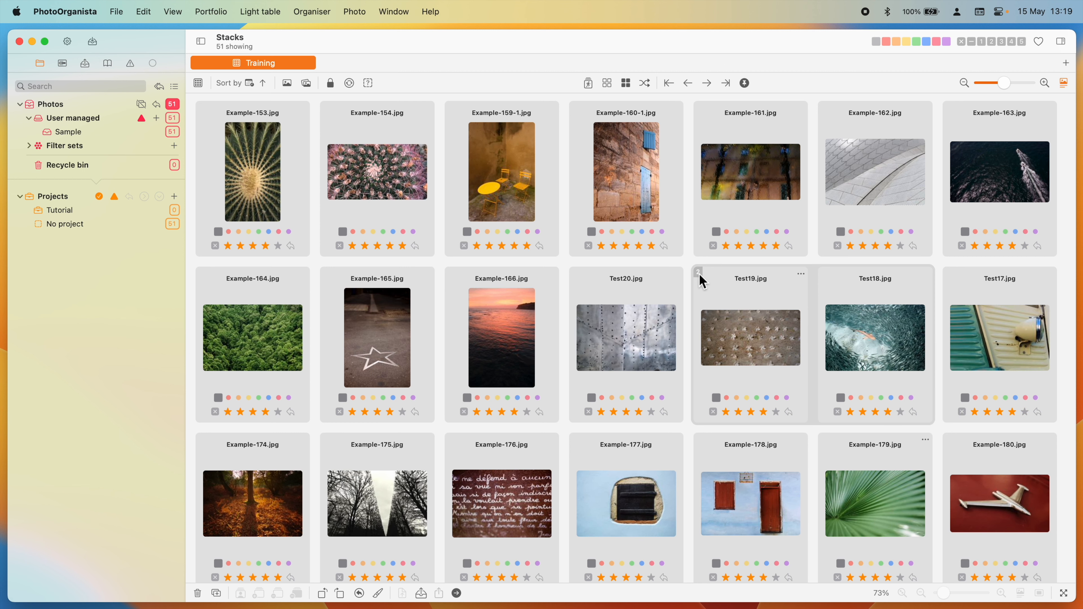
click(699, 274)
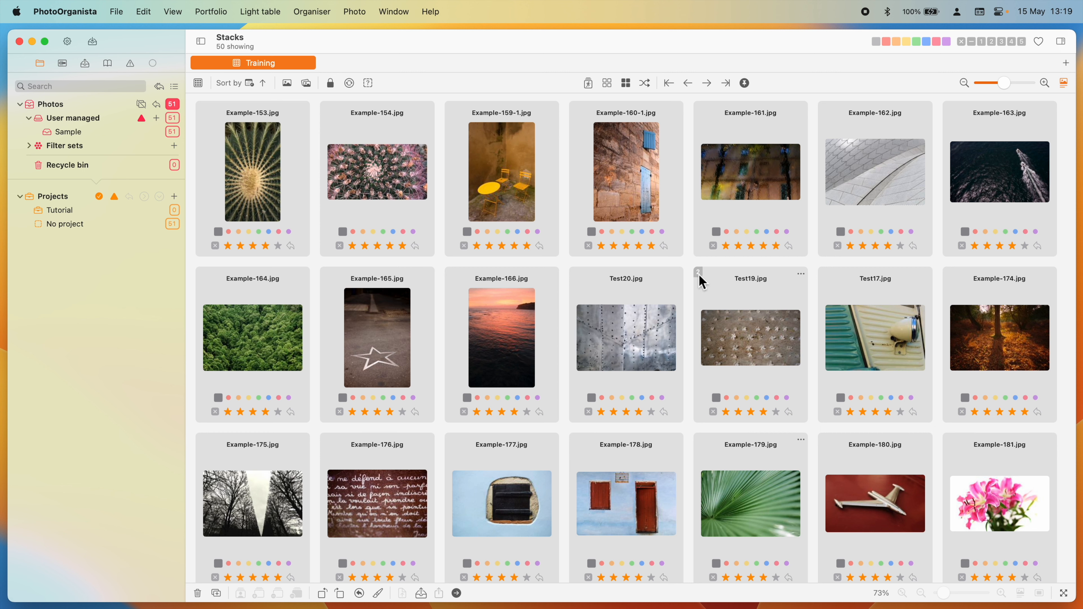
drag(631, 333, 526, 360)
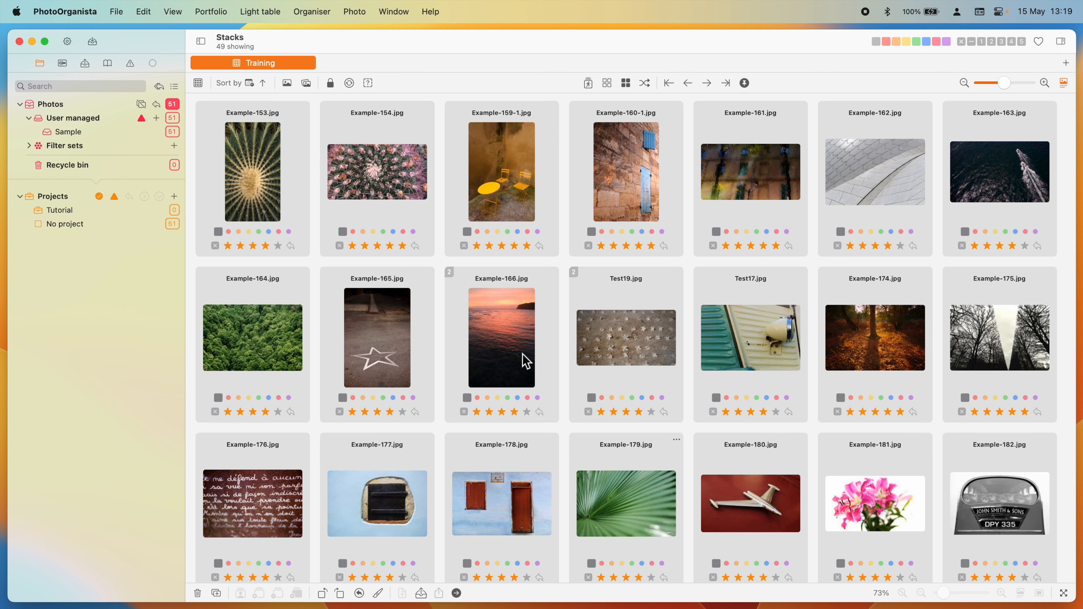
Enable "Open stack after add" in the general settings.
click(67, 42)
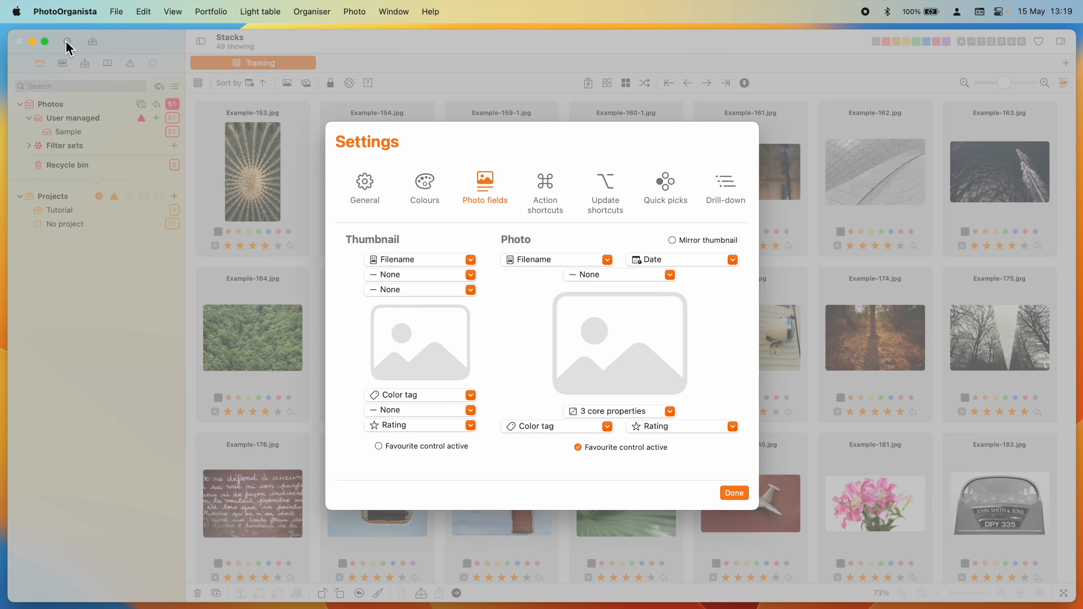
click(370, 192)
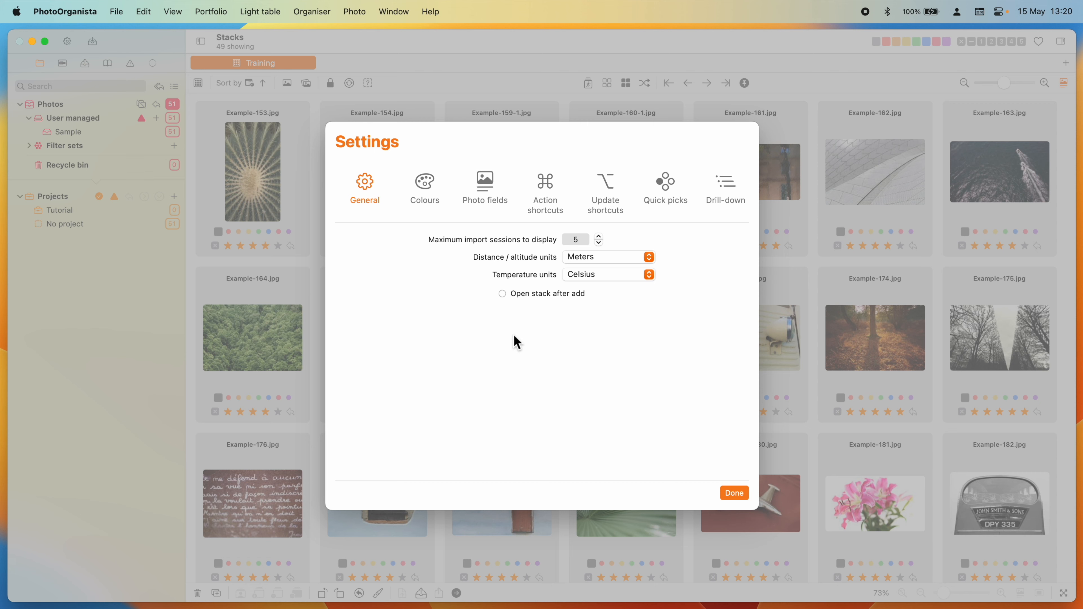
click(548, 293)
click(734, 493)
Stack Example-174.jpg under Test17.jpg, and stack Example-160-1.jpg, Example-161.jpg and Example-162.jpg together under Example-159-1.jpg.
drag(847, 360, 771, 374)
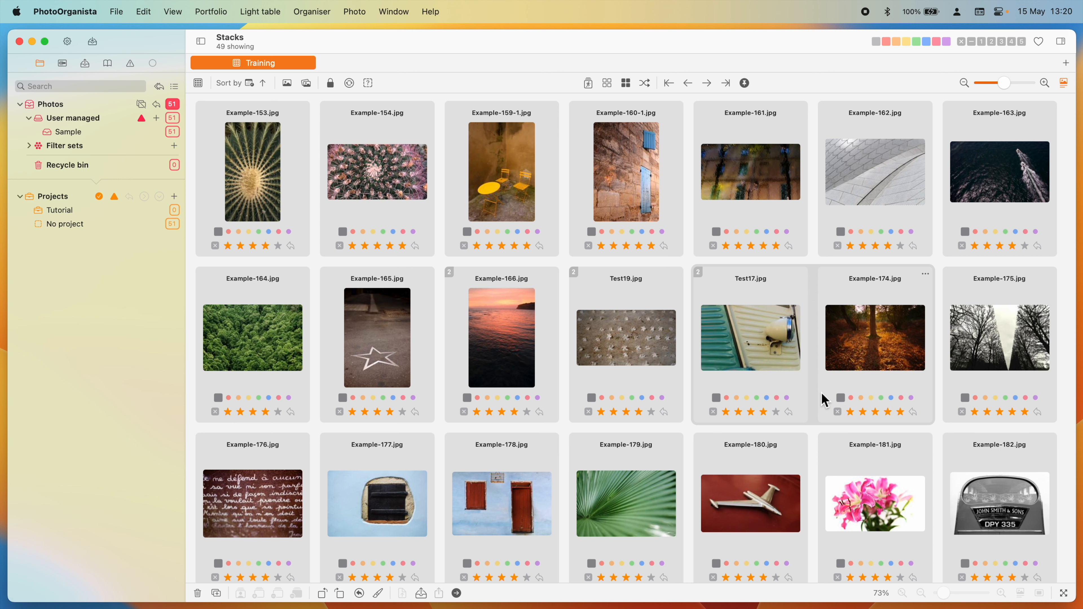
click(621, 173)
shift+click(852, 187)
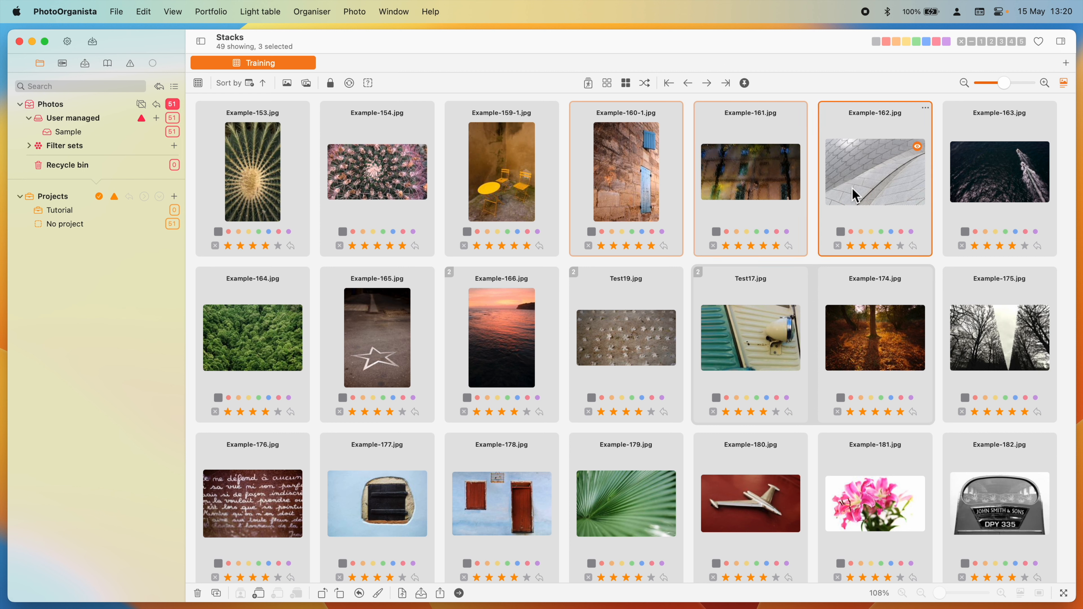
drag(620, 174, 509, 218)
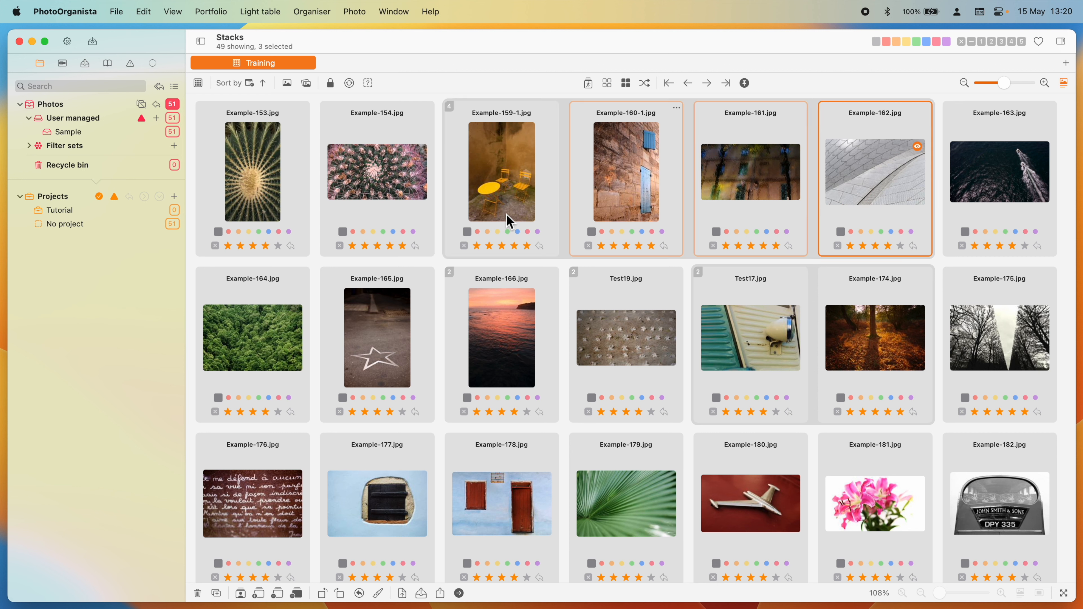
Combine the four photos Example-178.jpg through Example-181.jpg into a single stack.
click(490, 485)
shift+click(597, 498)
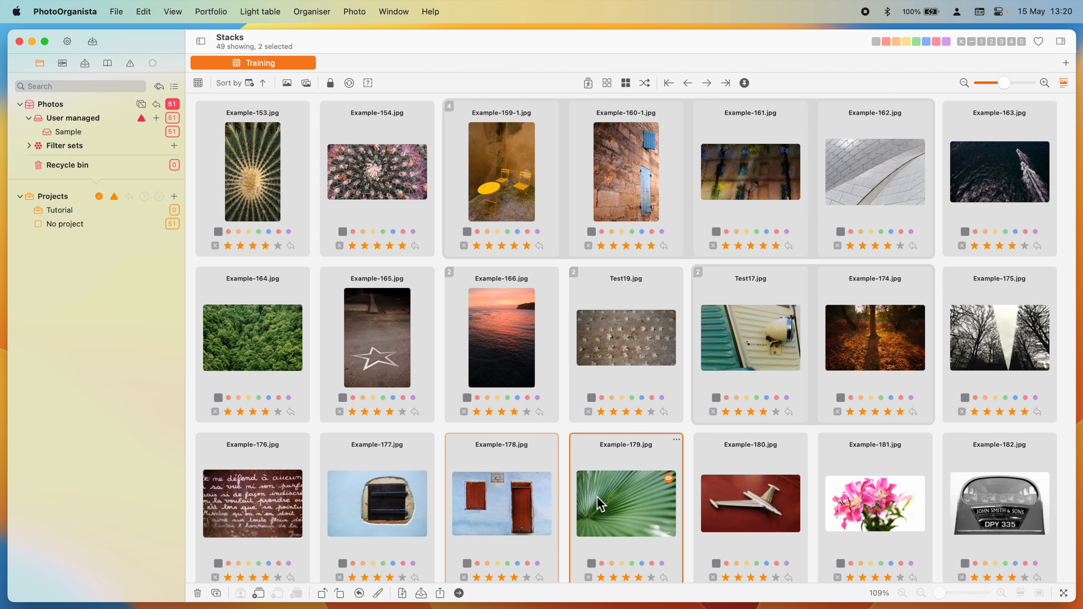
shift+click(743, 503)
shift+click(845, 500)
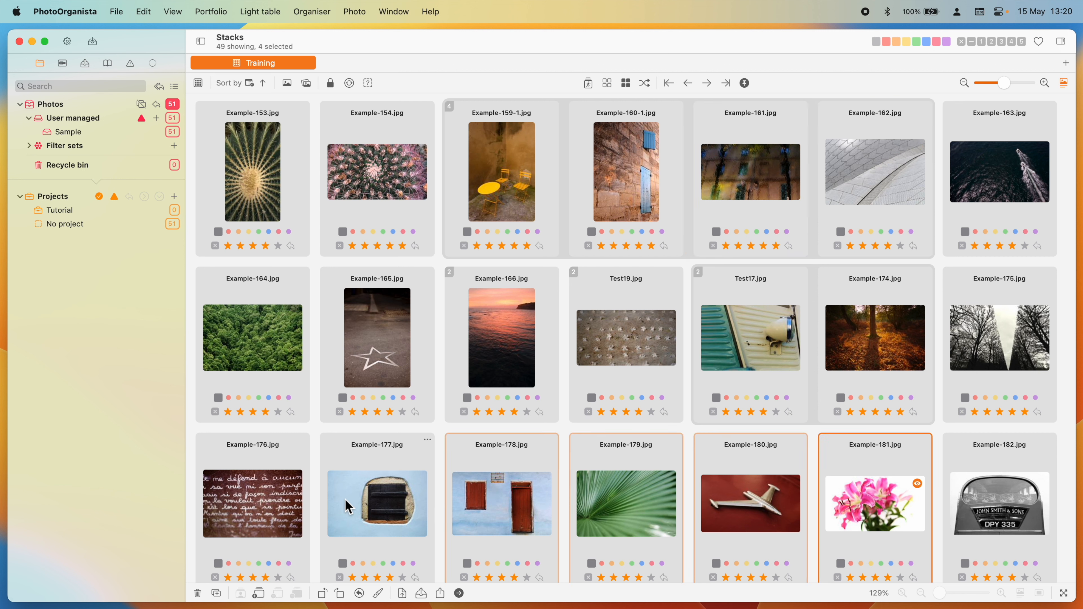
click(262, 598)
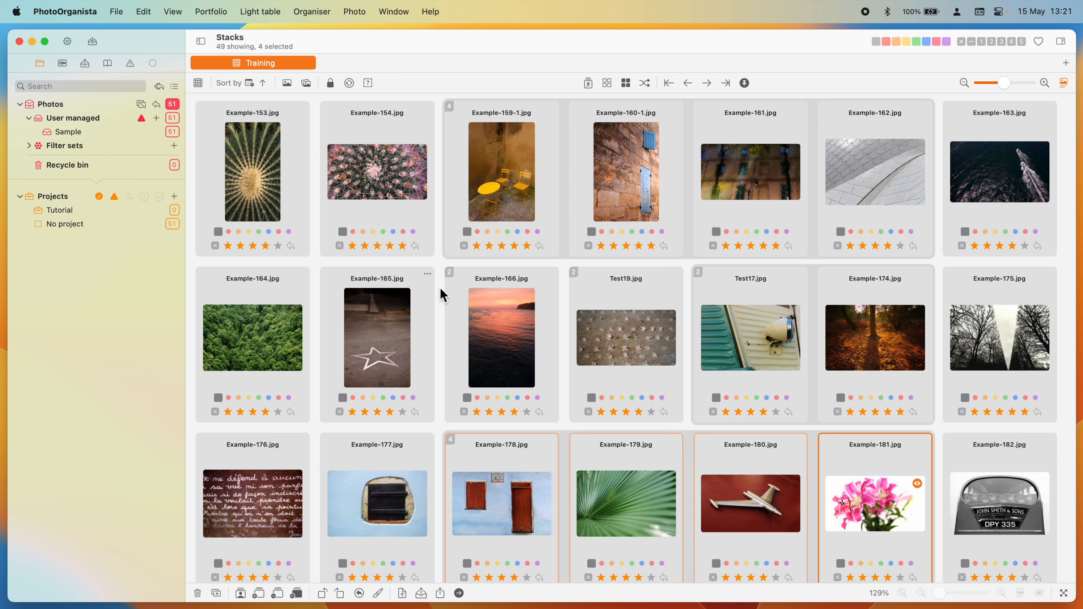
Start a photo import with the Import folder inside Training as its source.
click(94, 41)
click(346, 108)
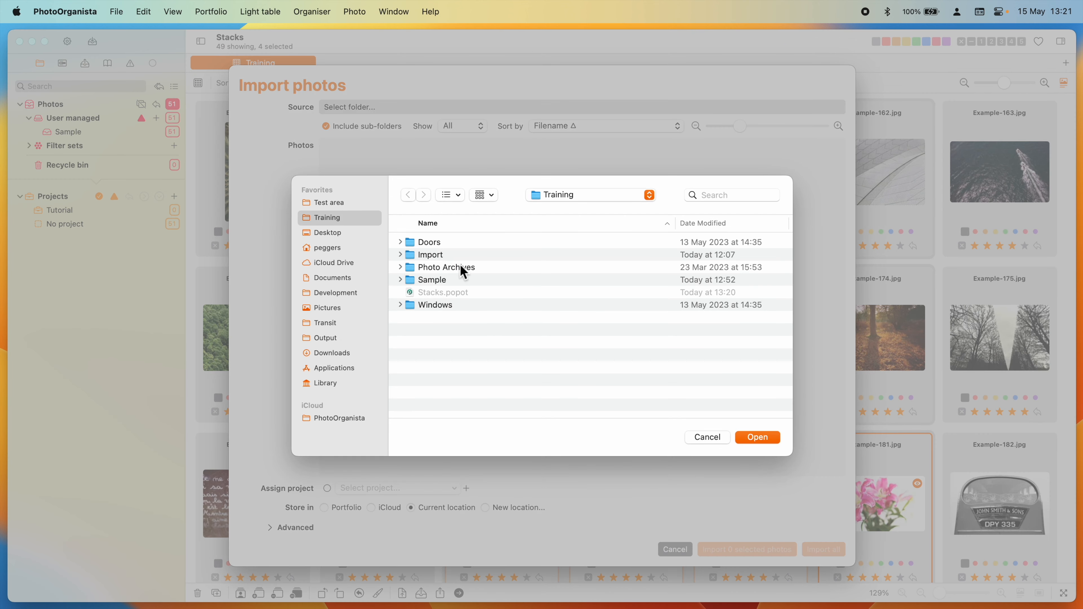
click(443, 256)
click(744, 439)
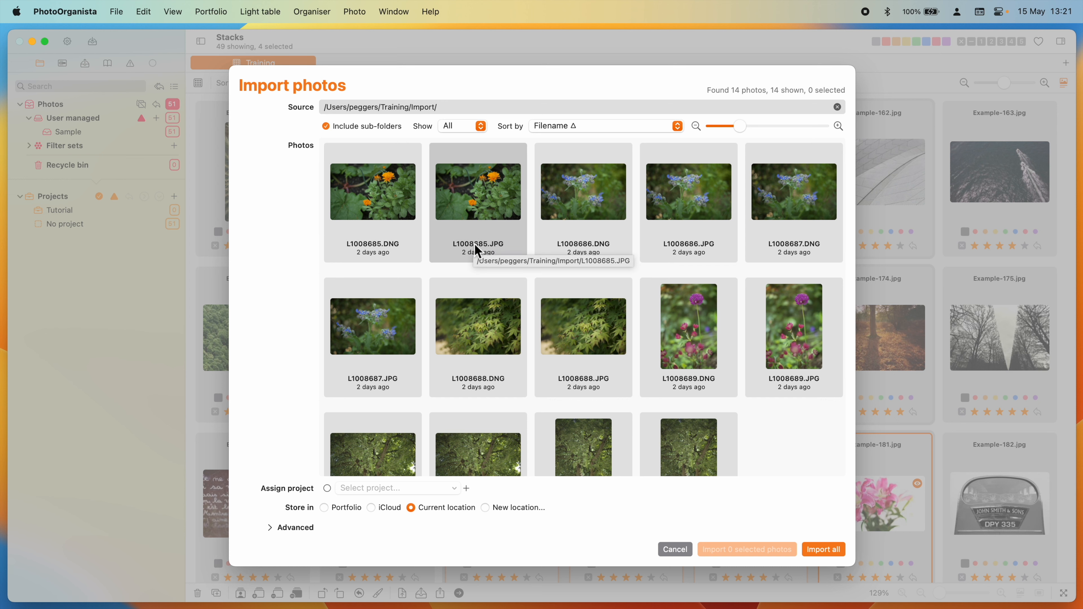
Set the import to auto-stack related files with JPG on top, and import all photos.
click(294, 527)
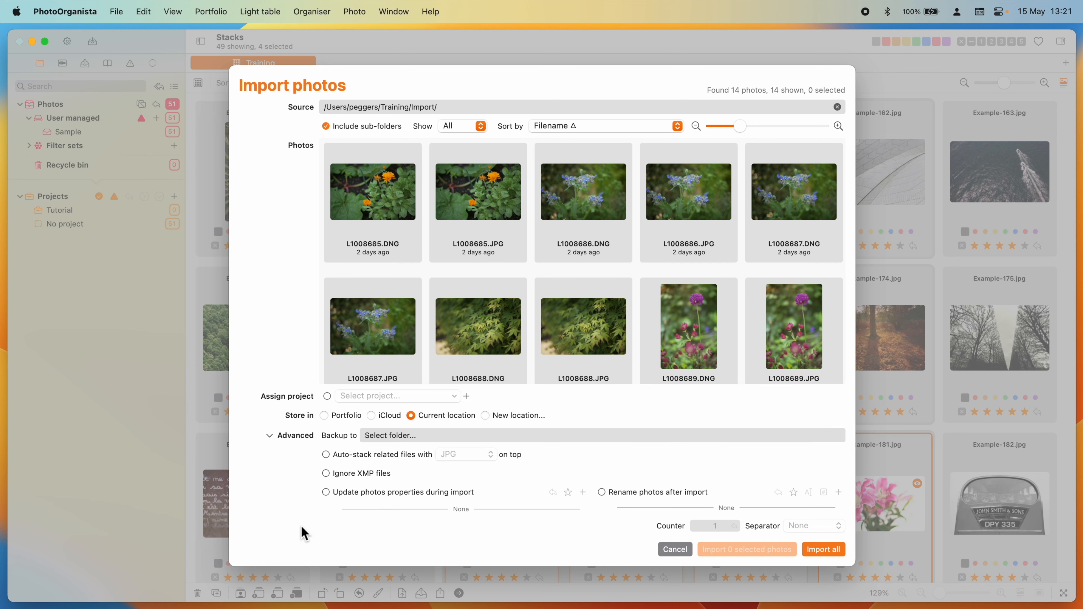
mouse_move(333, 458)
click(333, 459)
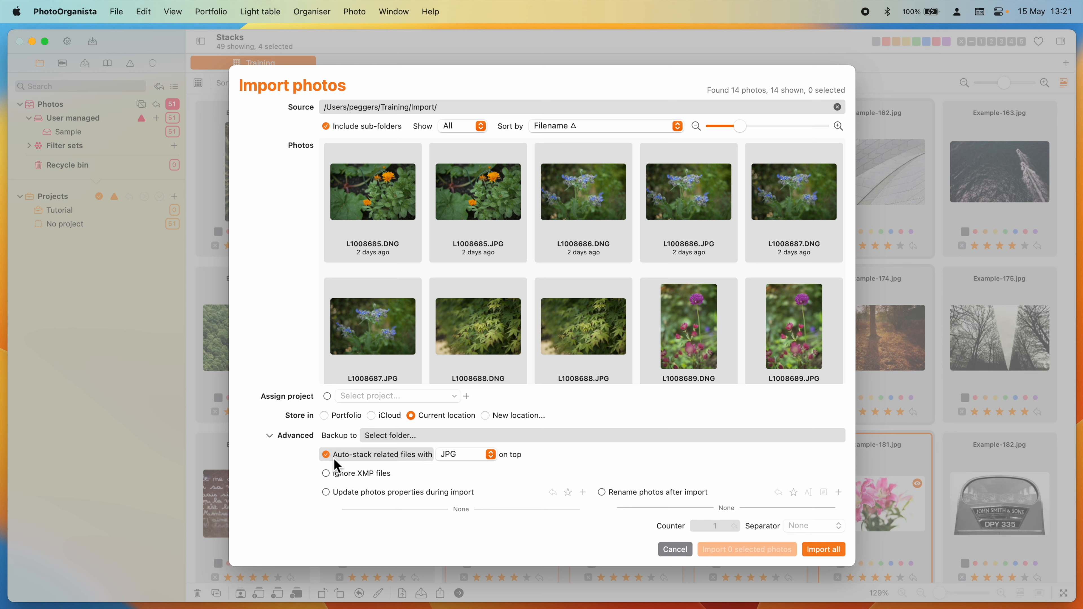
click(469, 456)
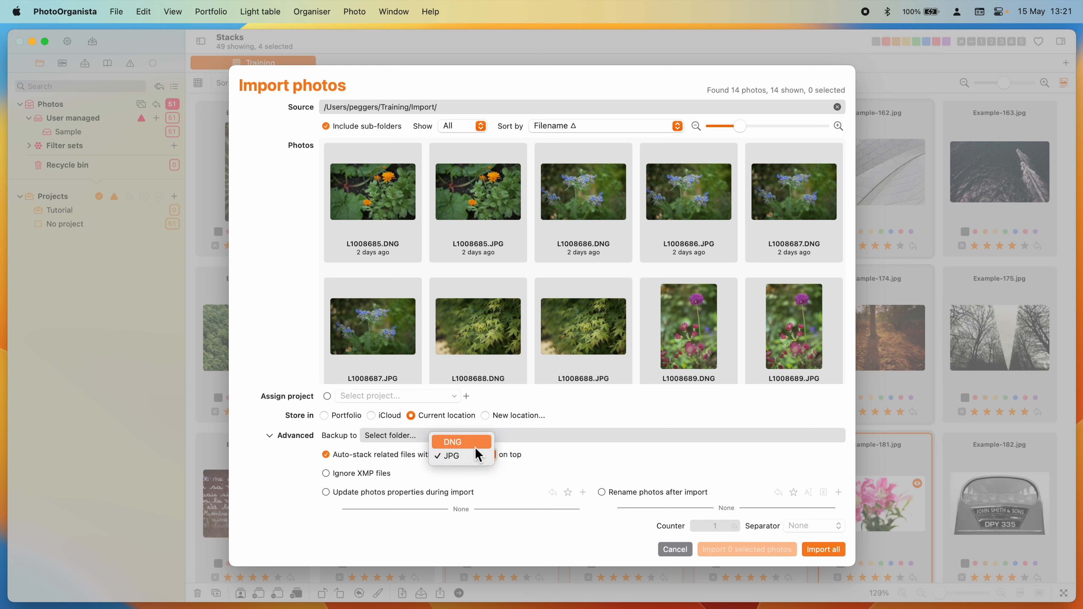
click(753, 487)
click(822, 550)
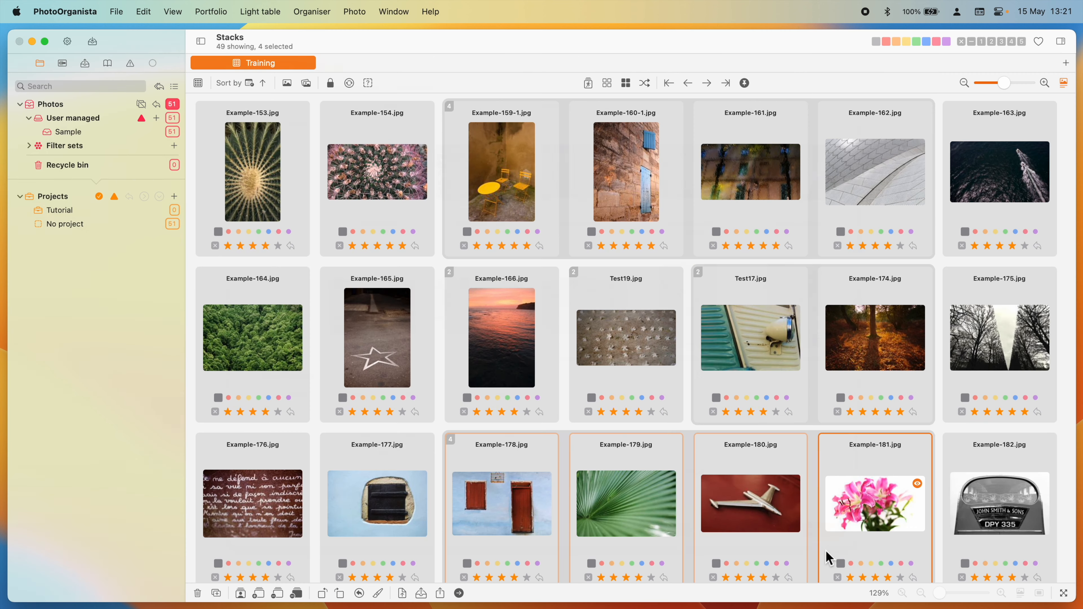
Show the Import folder's photos and open the L1008685.JPG and L1008686.JPG stacks to inspect their contents.
click(175, 133)
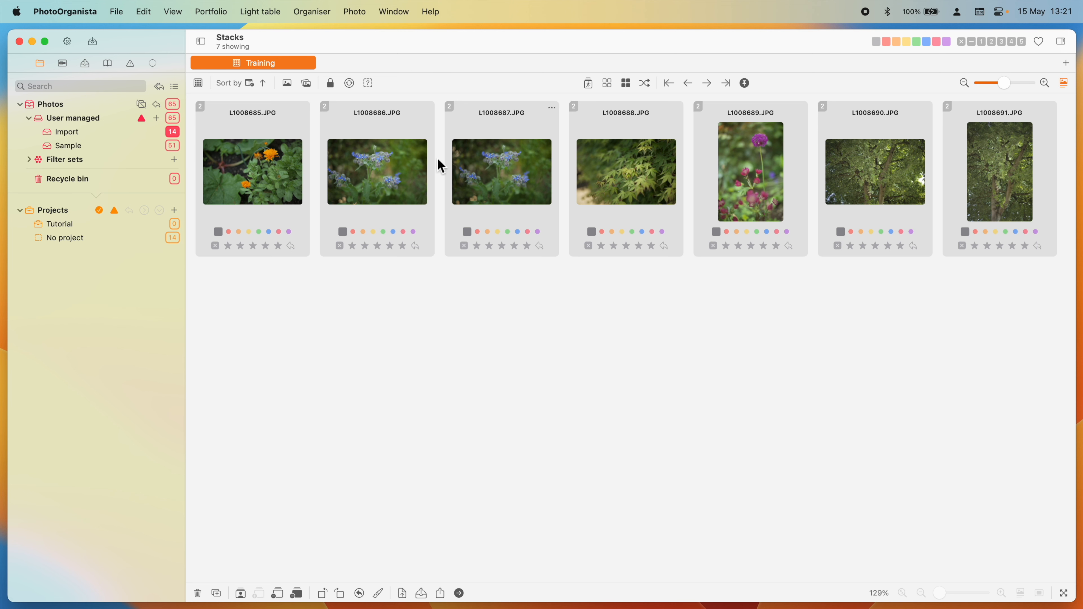
click(201, 107)
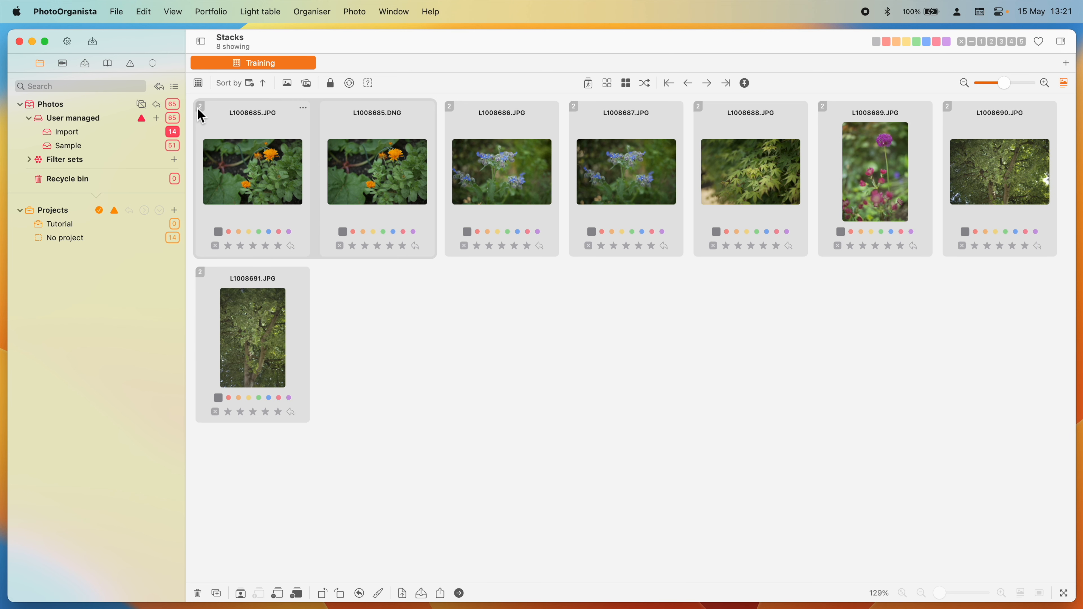
click(449, 111)
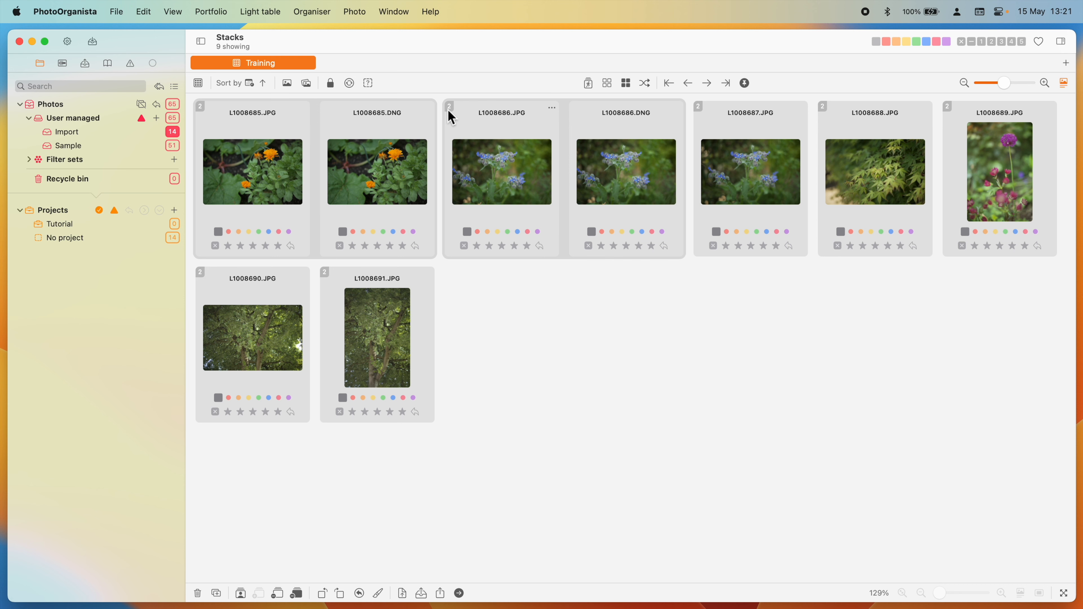
In the Sample folder, move Example-161.jpg ahead of Example-160-1.jpg within the Example-159-1.jpg stack.
click(177, 148)
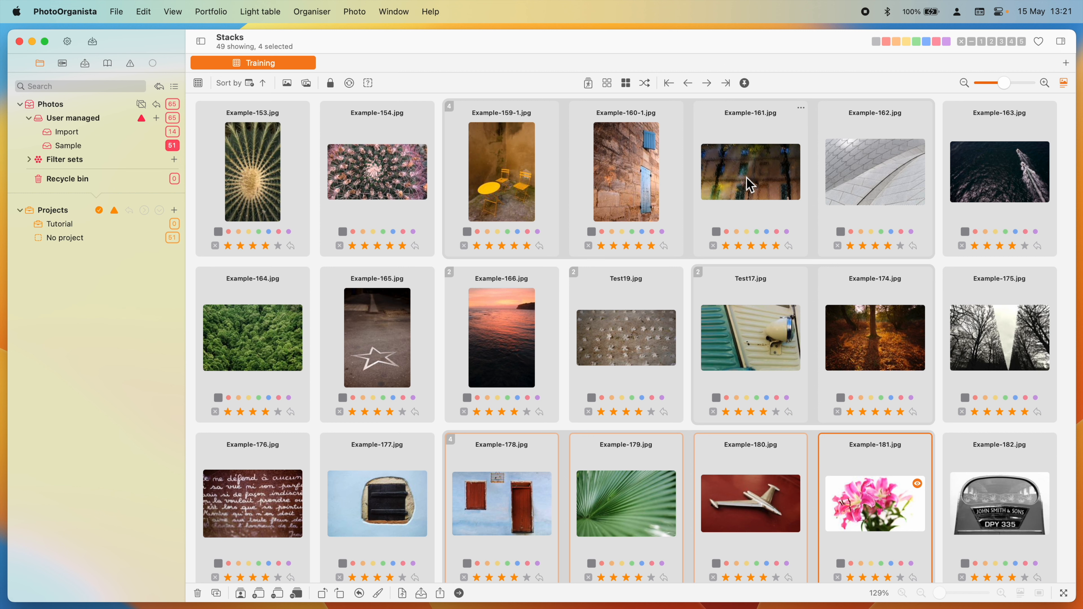
drag(754, 175, 602, 162)
click(857, 175)
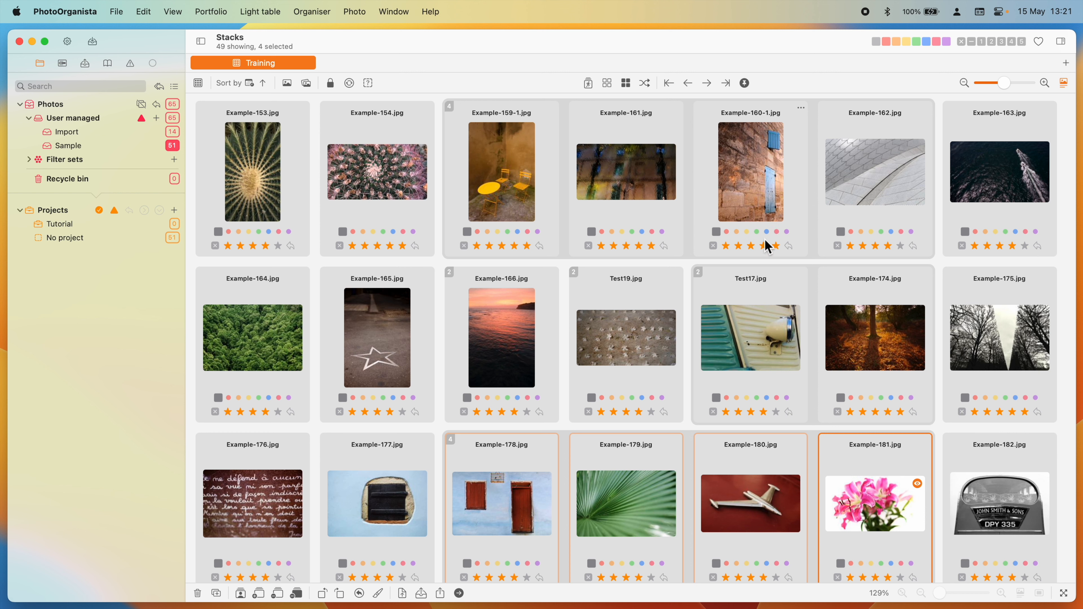
Move Example-161.jpg into the Test17.jpg stack directly after Test17.jpg, and remove it from that stack.
drag(637, 168, 805, 366)
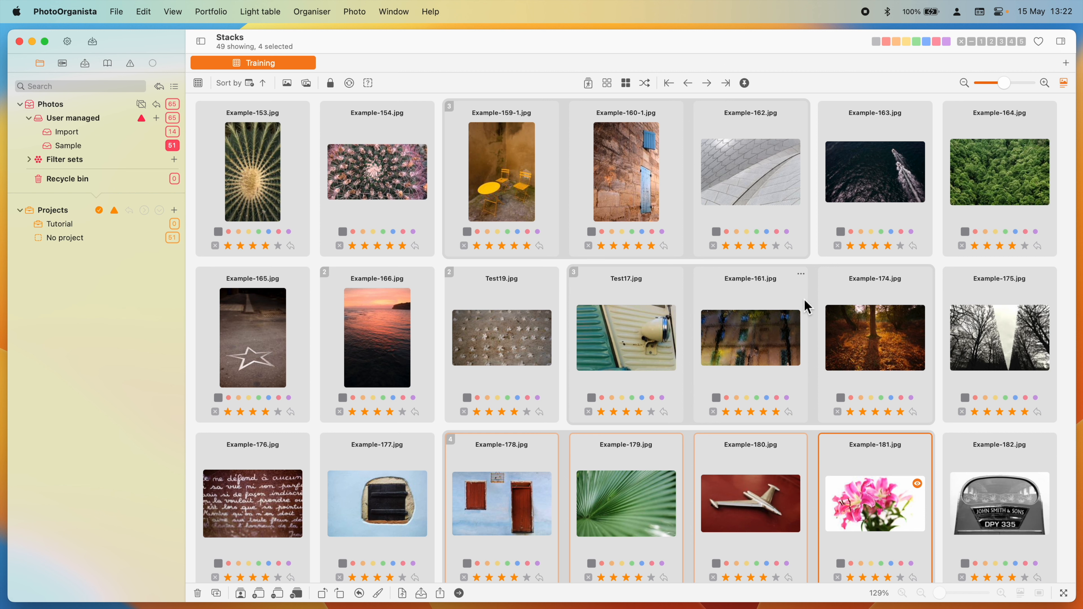
click(800, 274)
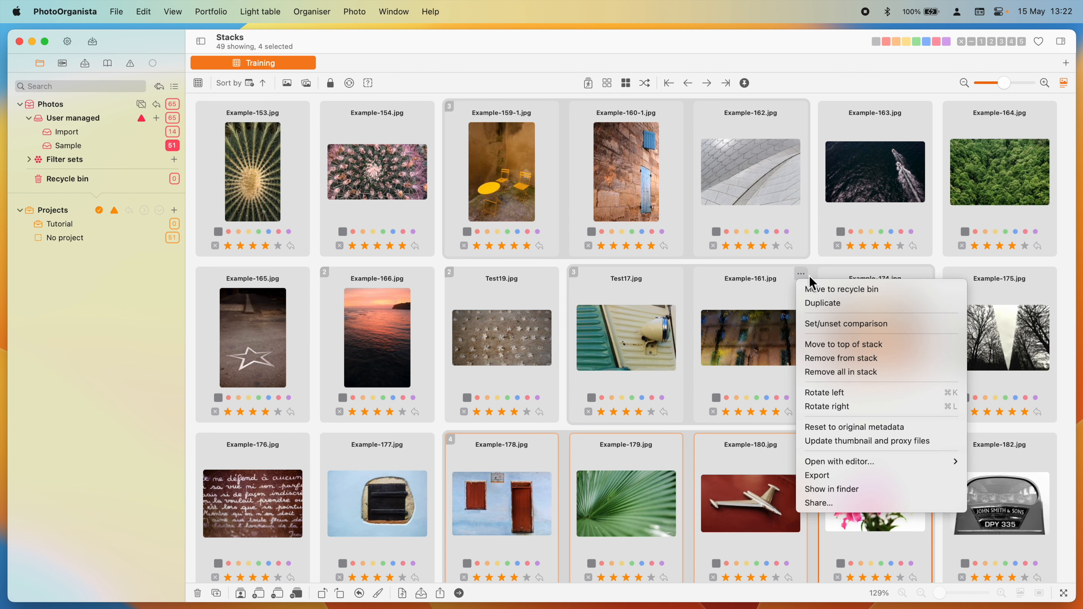
click(886, 361)
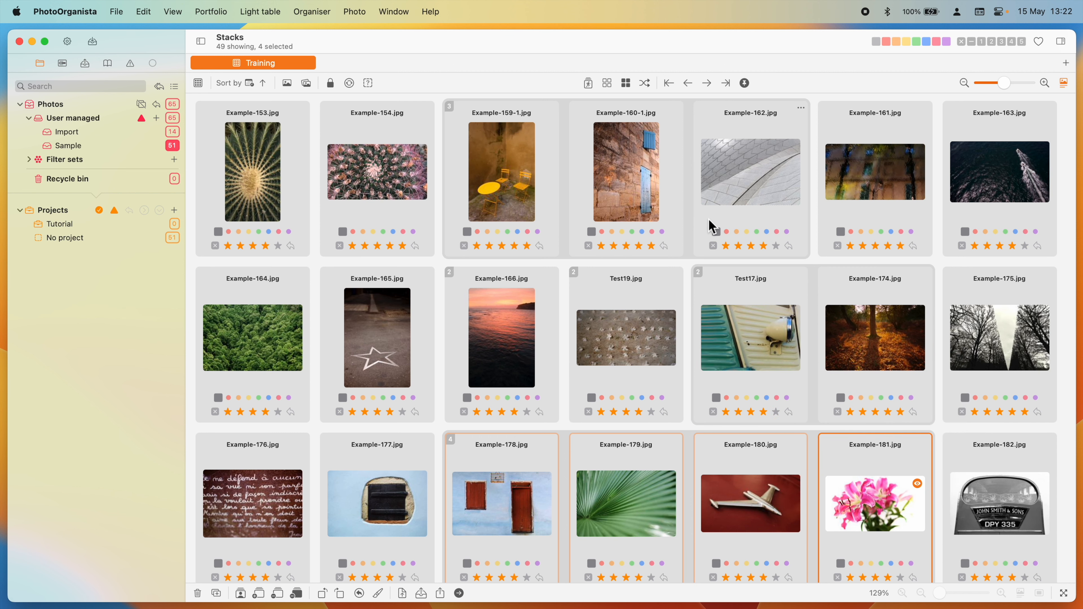
Unstack all photos in the Example-159-1.jpg stack.
click(680, 109)
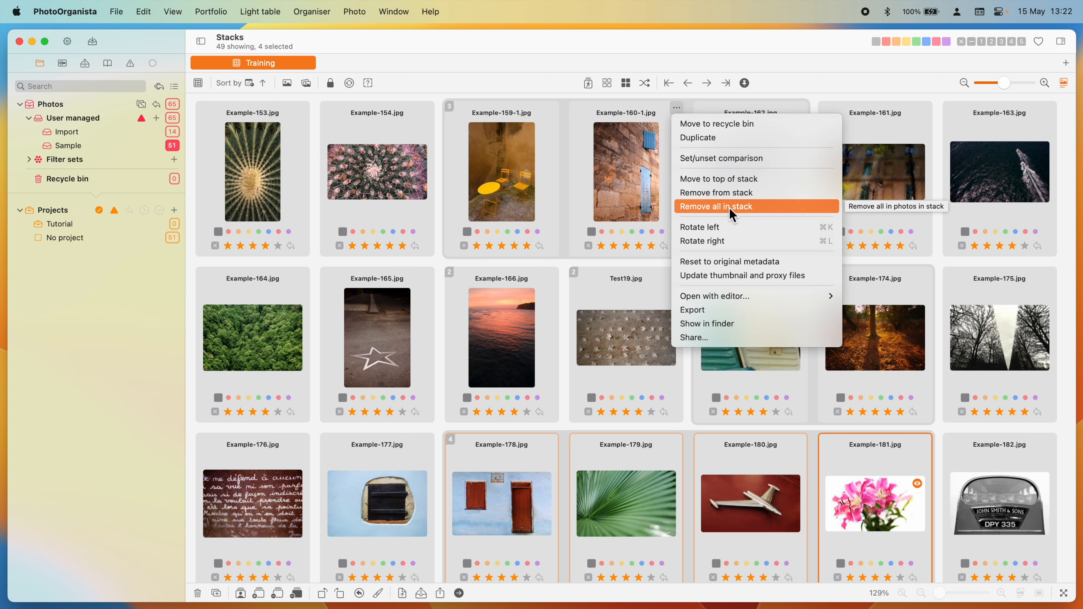
click(576, 209)
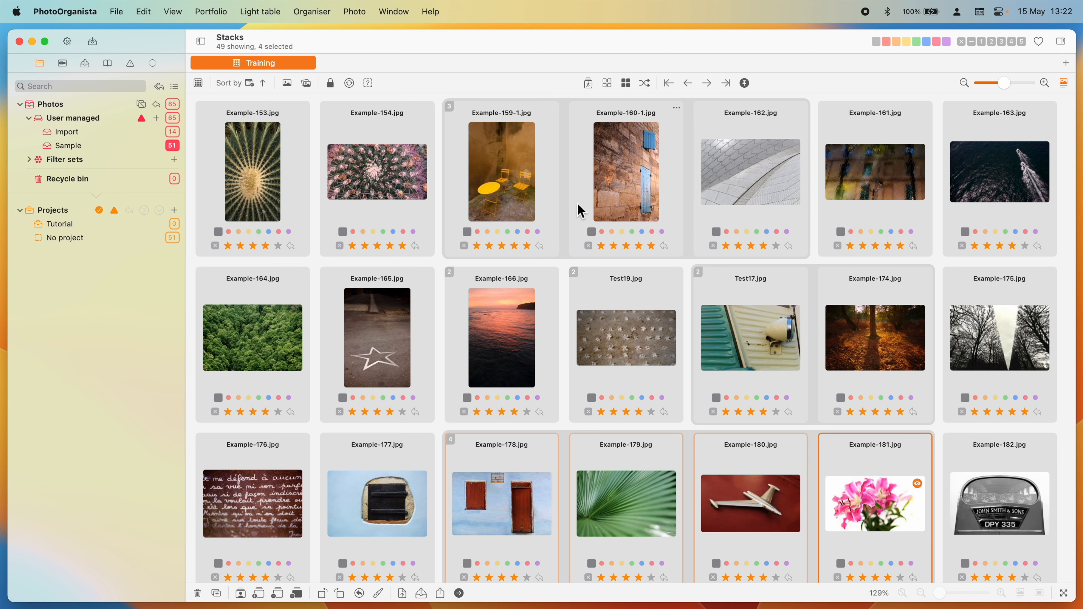
click(527, 205)
click(297, 598)
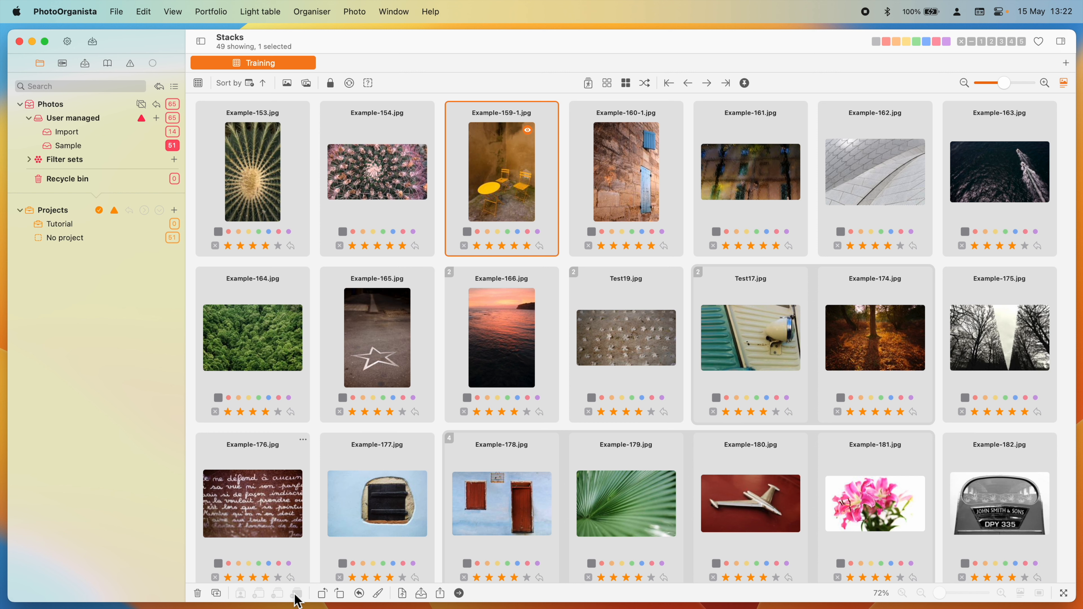
Collapse all stacks in the Sample folder and expand them all again.
click(292, 87)
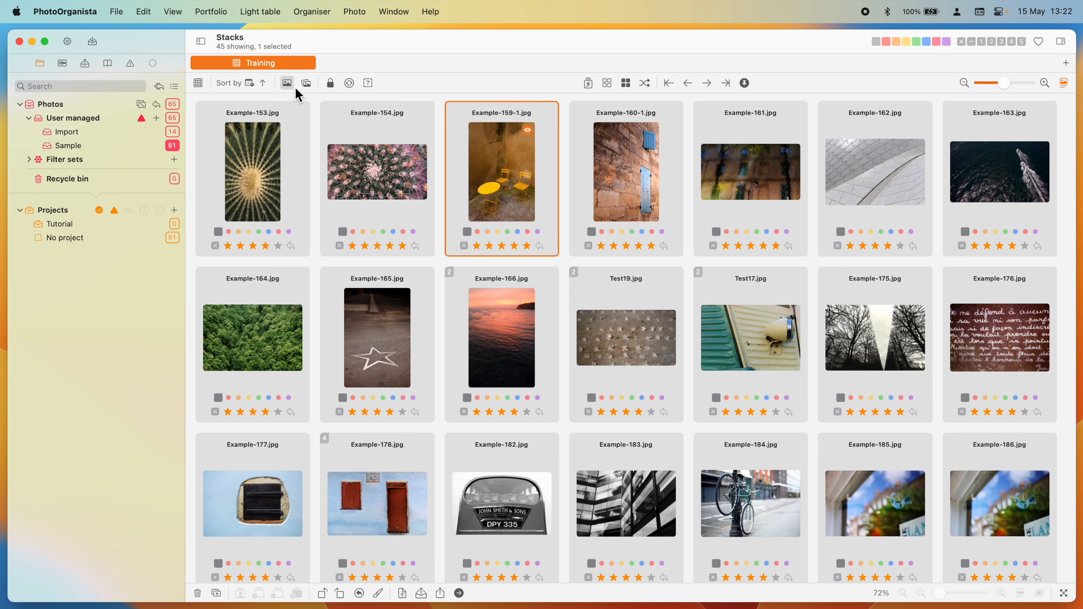
click(315, 84)
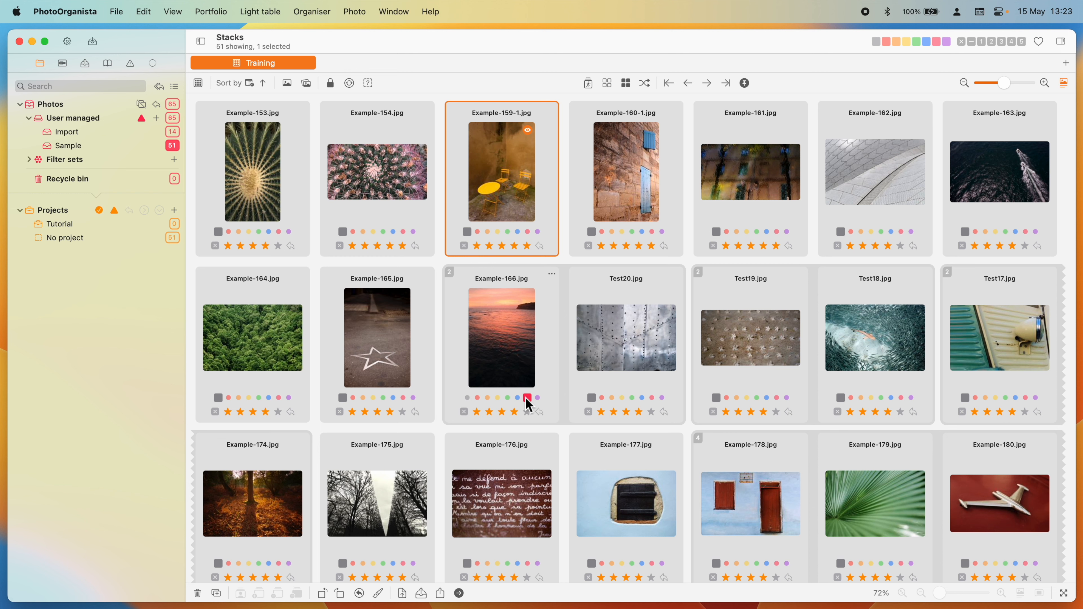
Collapse the Example-166.jpg stack and give Example-166.jpg the red colour tag.
click(448, 272)
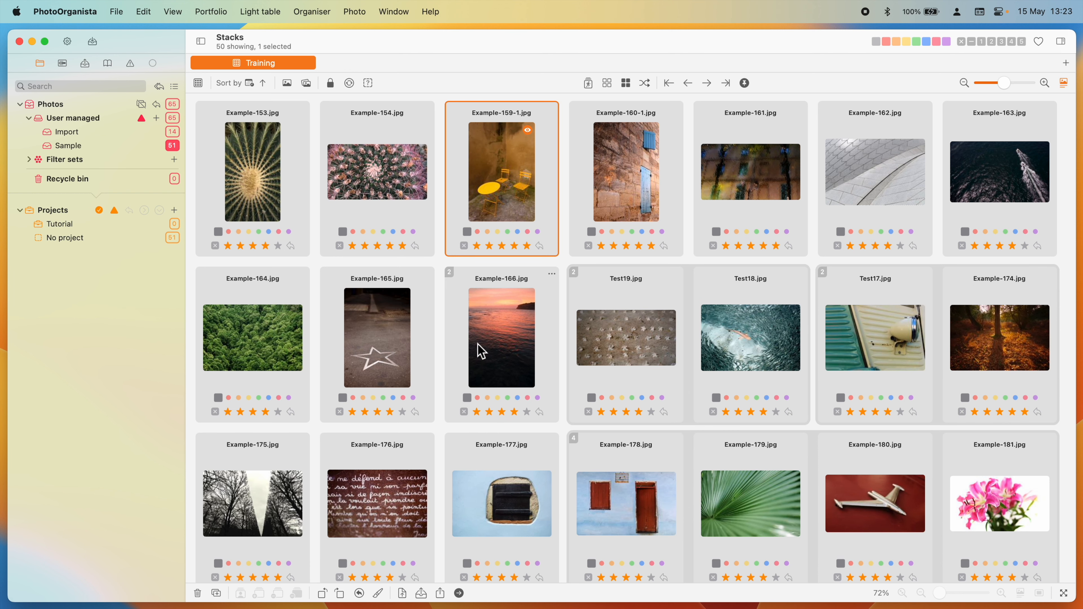
click(479, 398)
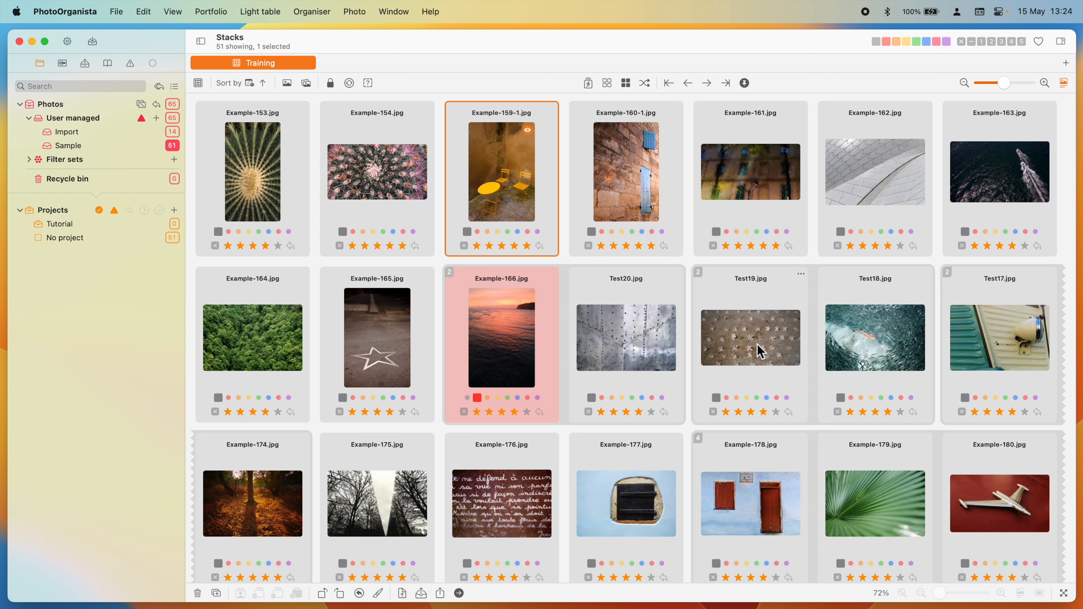
Assign Test19.jpg from its open stack and the whole collapsed Example-166.jpg stack to the Tutorial project.
drag(758, 344, 89, 227)
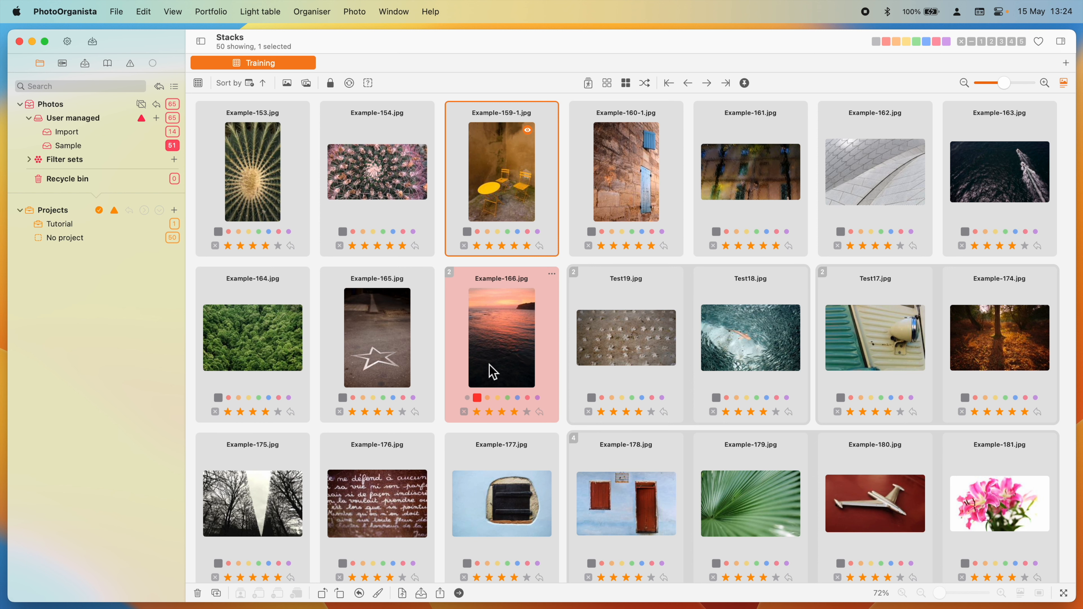
click(509, 352)
drag(512, 359, 81, 226)
Merge the collapsed Example-166.jpg stack into the Test19.jpg stack, keeping Test19.jpg on top.
drag(501, 337, 677, 344)
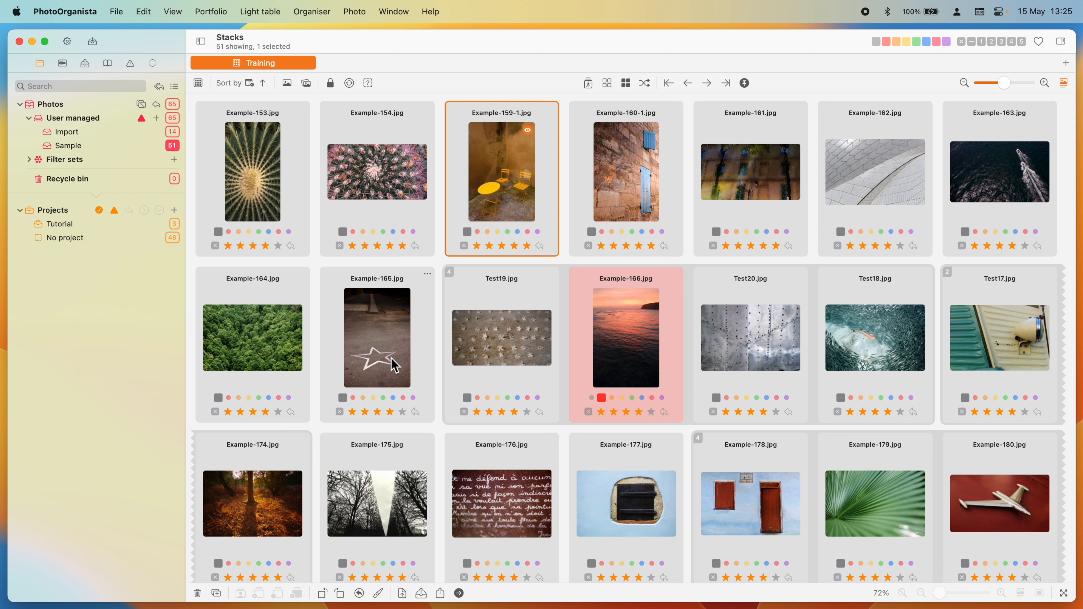
Give Example-165.jpg, Test19.jpg and Example-180.jpg the green colour tag.
click(383, 398)
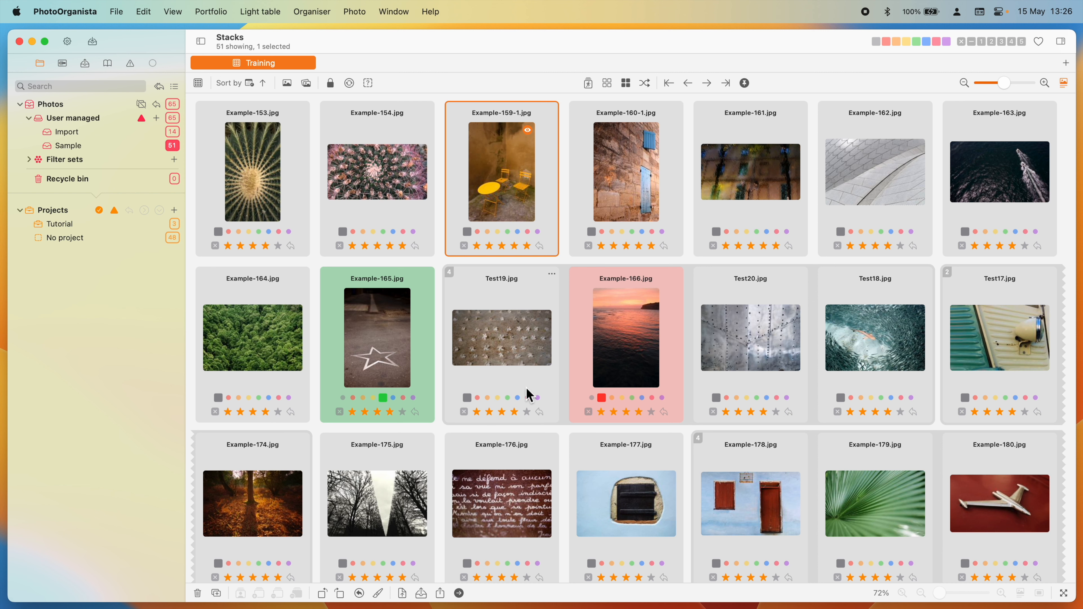
click(510, 398)
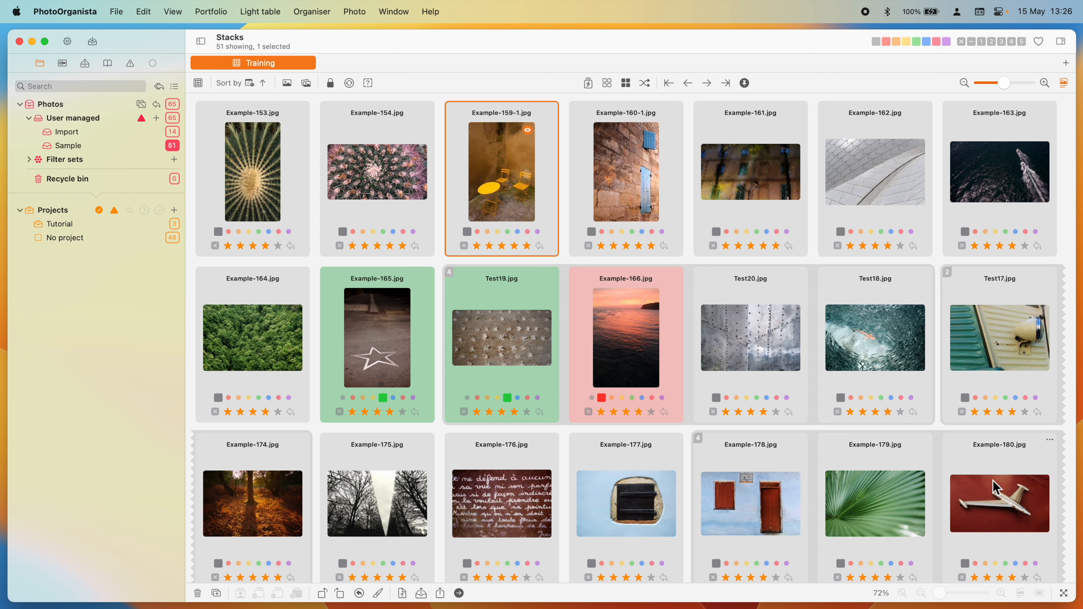
click(1005, 563)
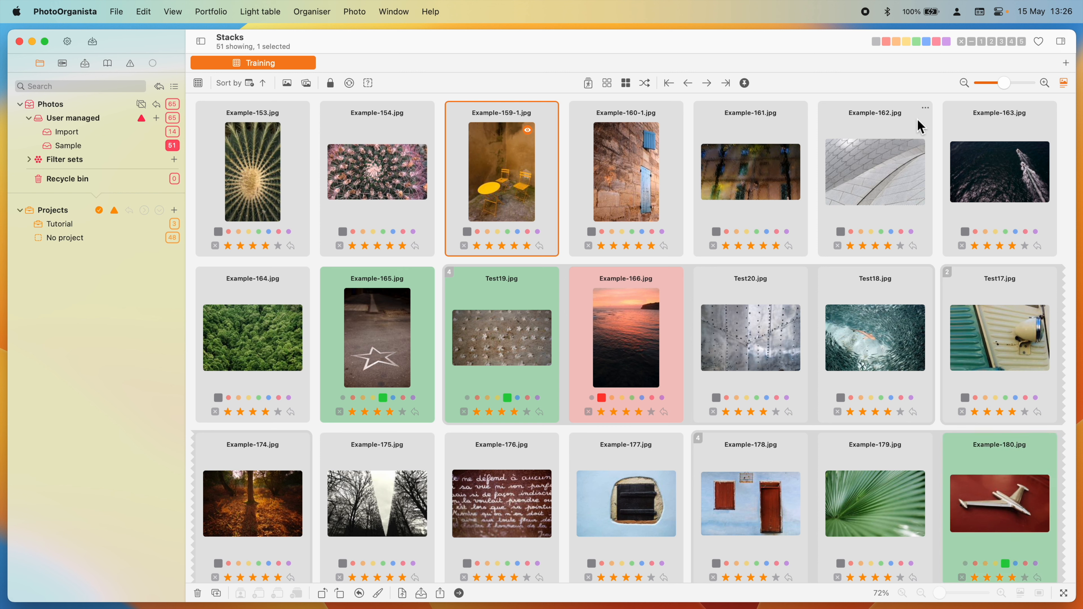
Filter the Sample photos by the green colour tag and show matching photos individually, ignoring stacks.
click(916, 43)
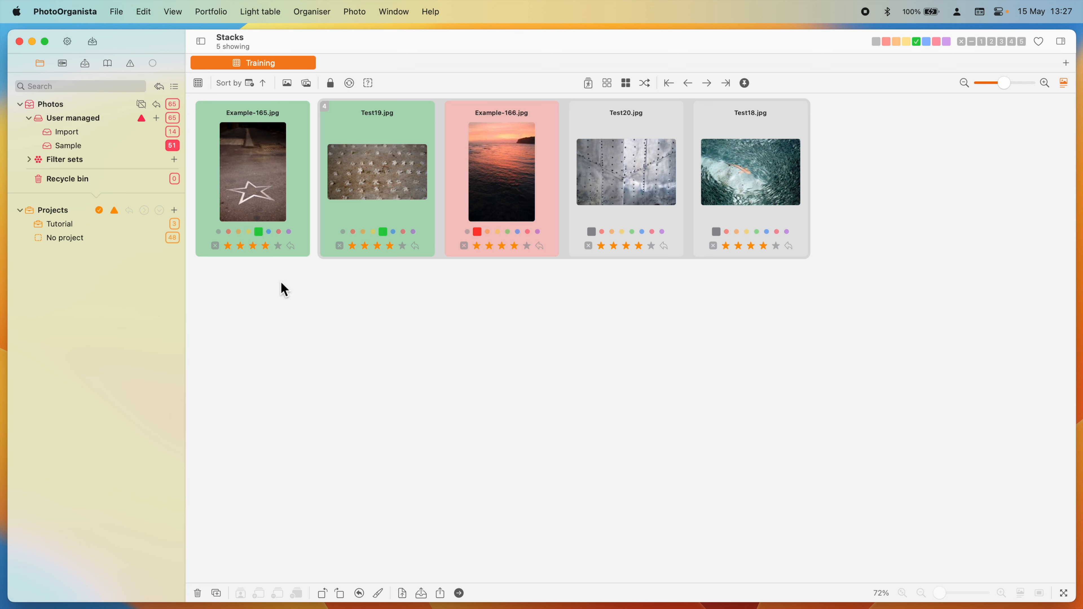
click(142, 106)
Change the colour tag of Example-165.jpg to red.
click(229, 232)
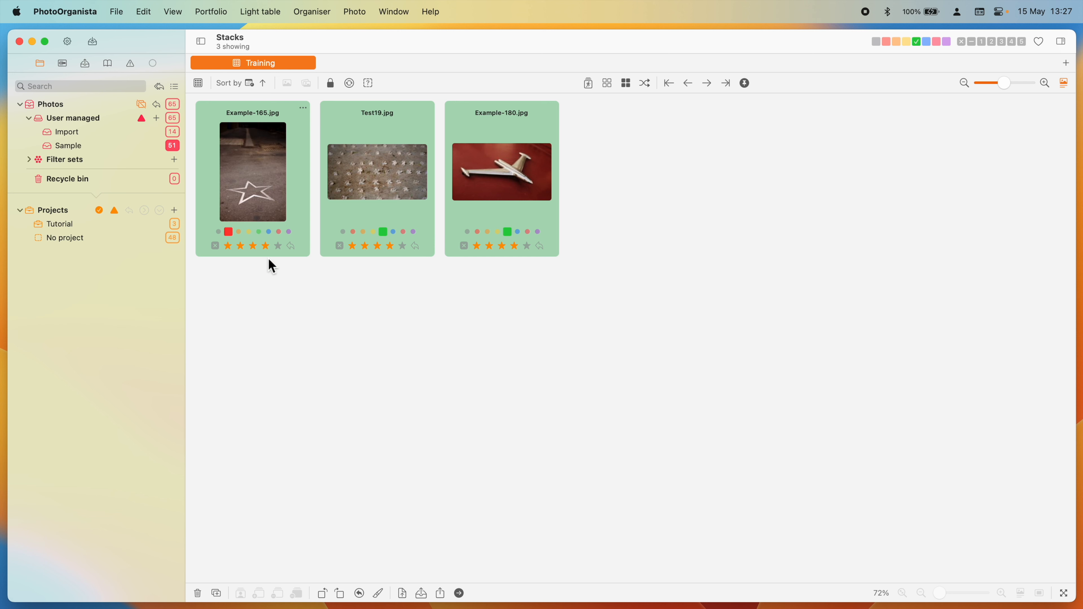